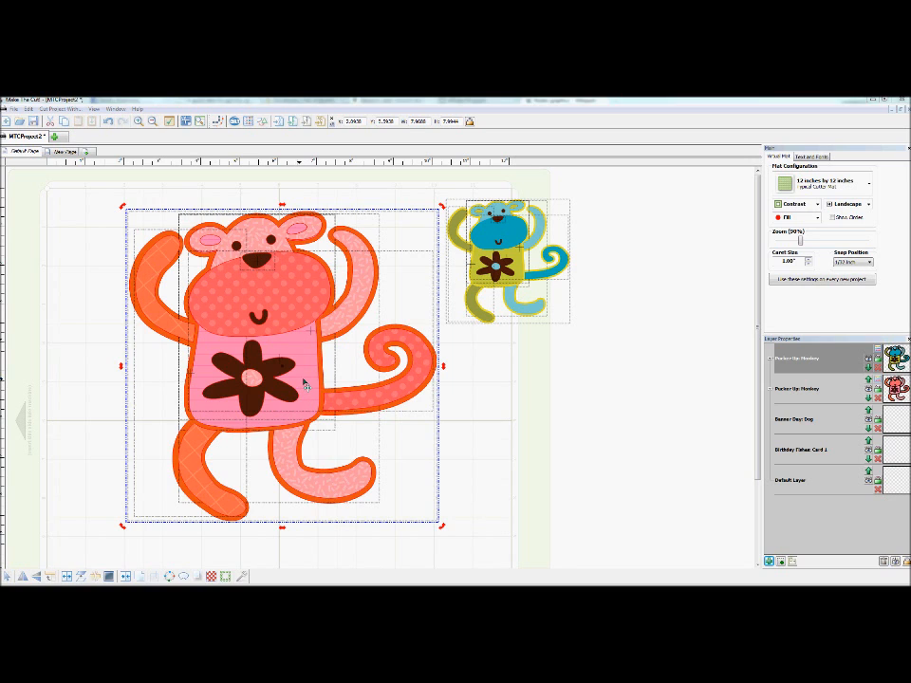
# - Open the raster file export for the selected pink monkey
pyautogui.rightClick(300, 377)
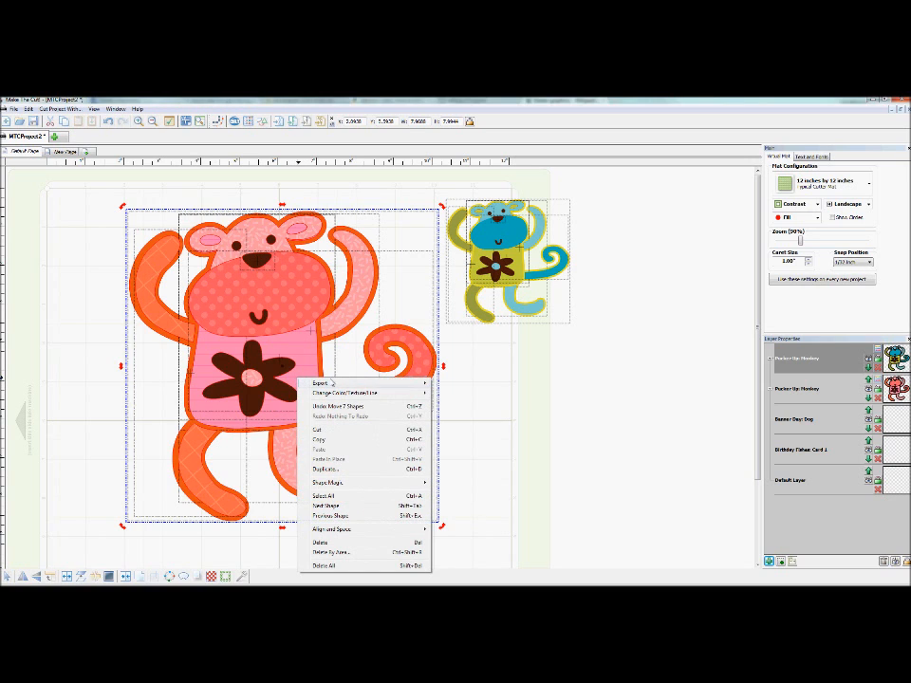
pyautogui.moveTo(327, 384)
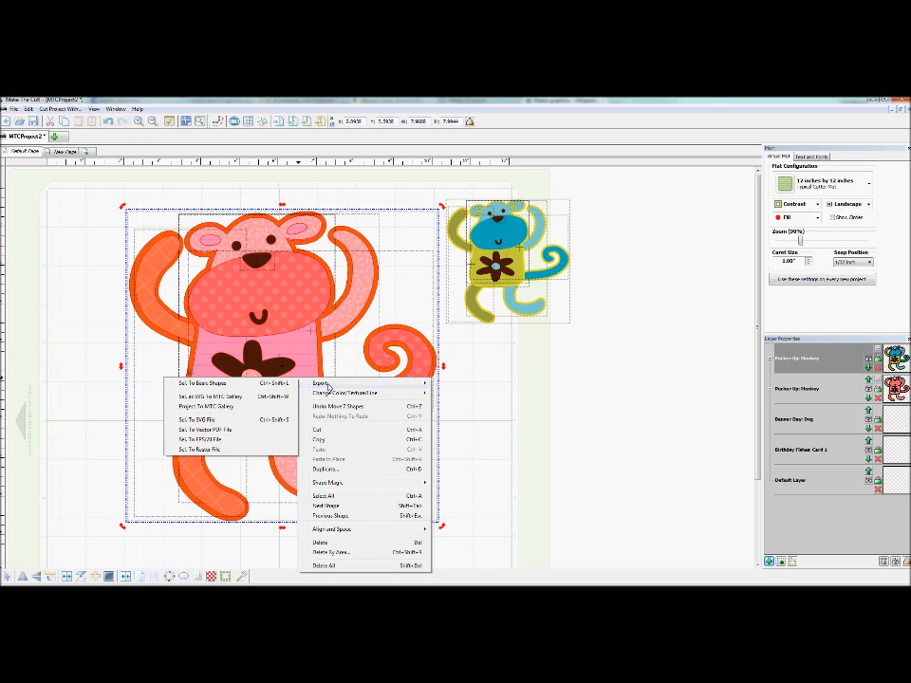
pyautogui.click(223, 450)
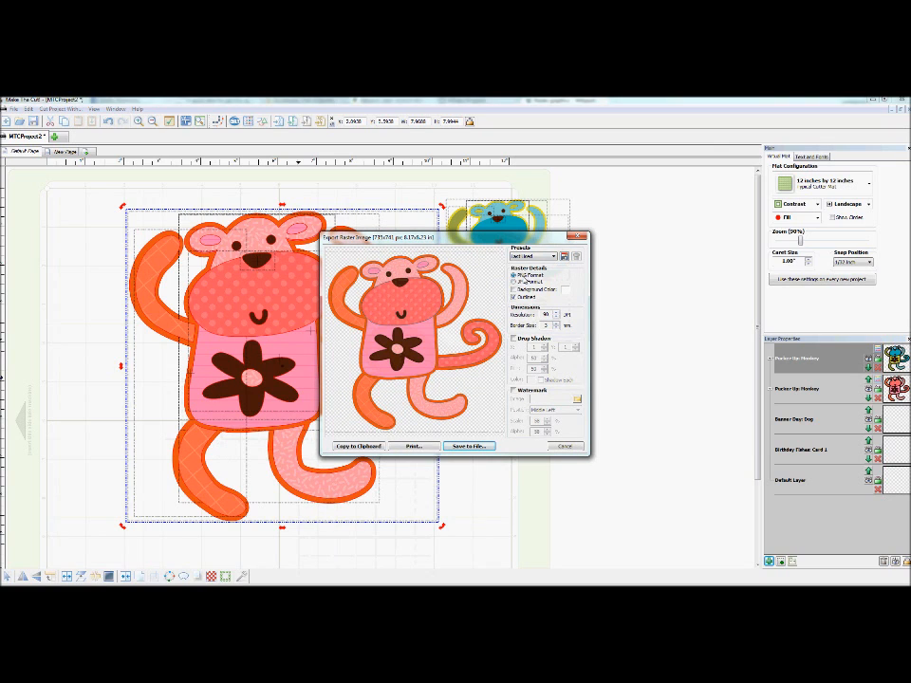
# - Try a magenta background color for the exported PNG image and turn the background off again
pyautogui.click(515, 281)
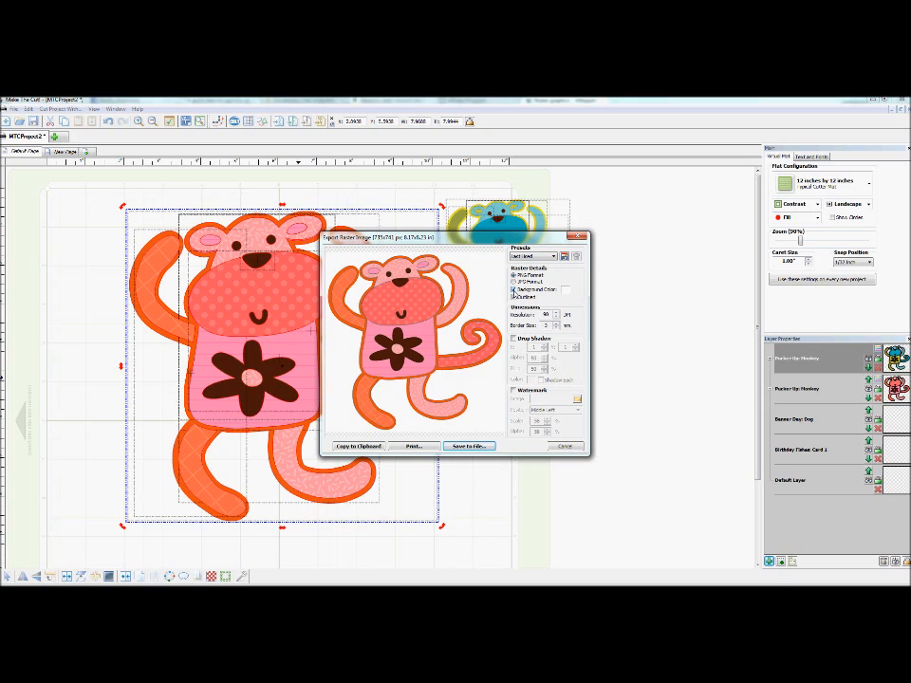
pyautogui.click(513, 290)
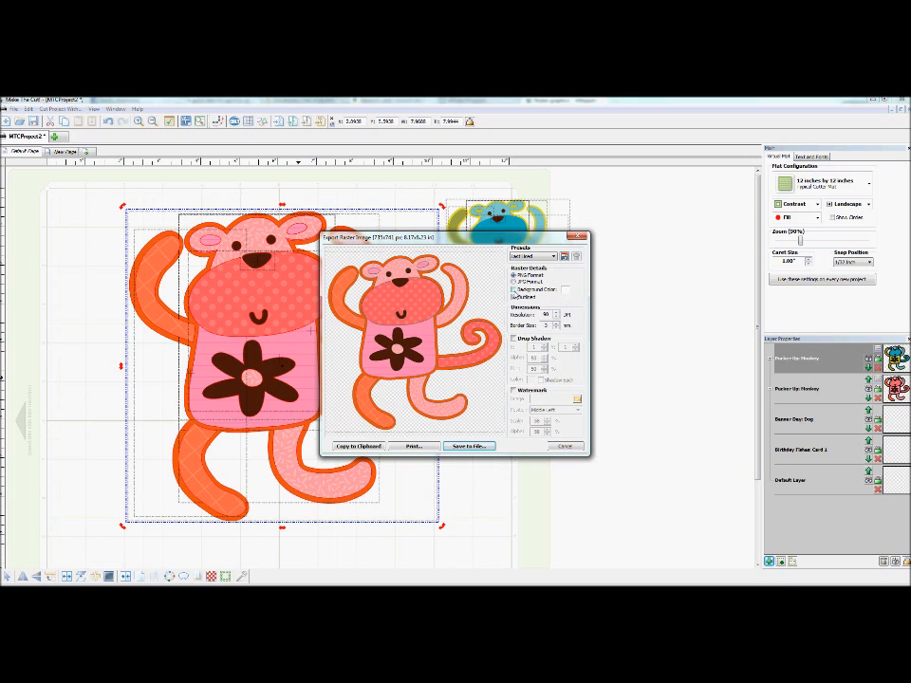
pyautogui.click(514, 289)
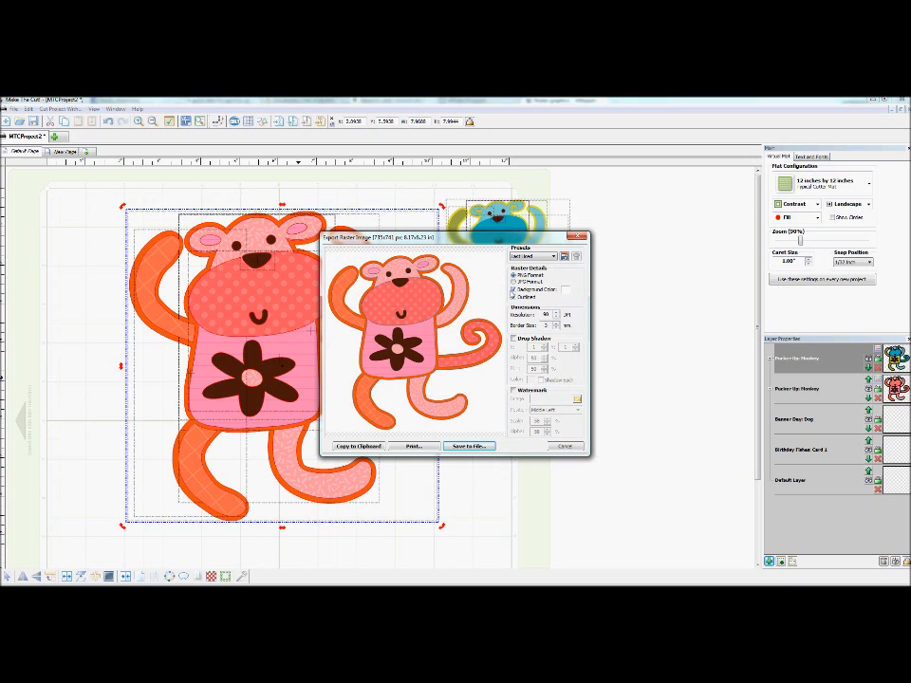
pyautogui.click(513, 290)
pyautogui.click(513, 289)
pyautogui.click(565, 289)
pyautogui.click(494, 306)
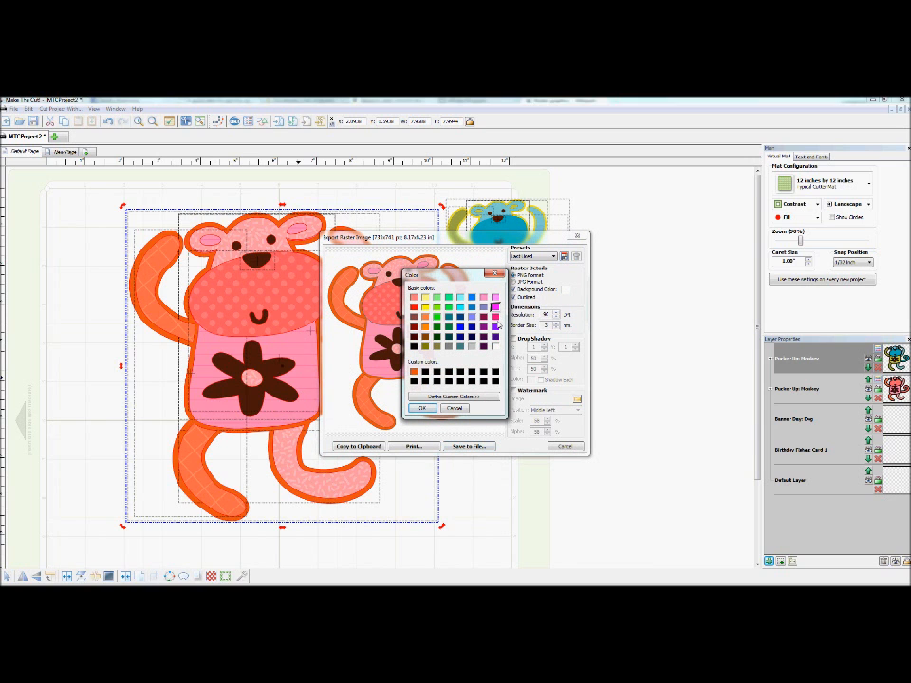
pyautogui.click(422, 407)
pyautogui.click(513, 290)
pyautogui.click(513, 297)
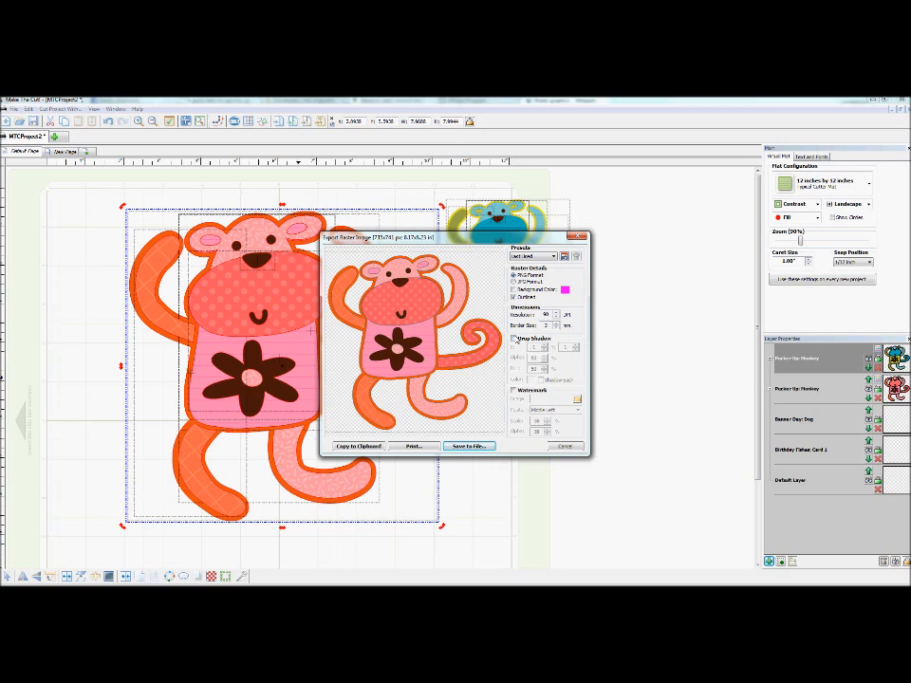
# - Enable the drop shadow with Shadow Each and load 0_white_ld_logo.png from the logos folder as the watermark
pyautogui.click(513, 337)
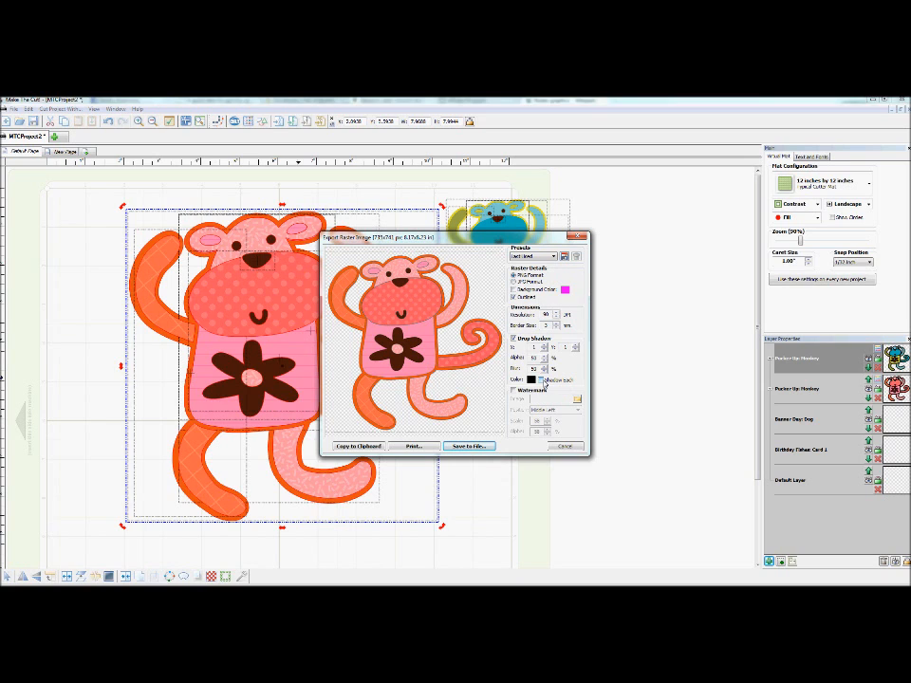
pyautogui.click(514, 390)
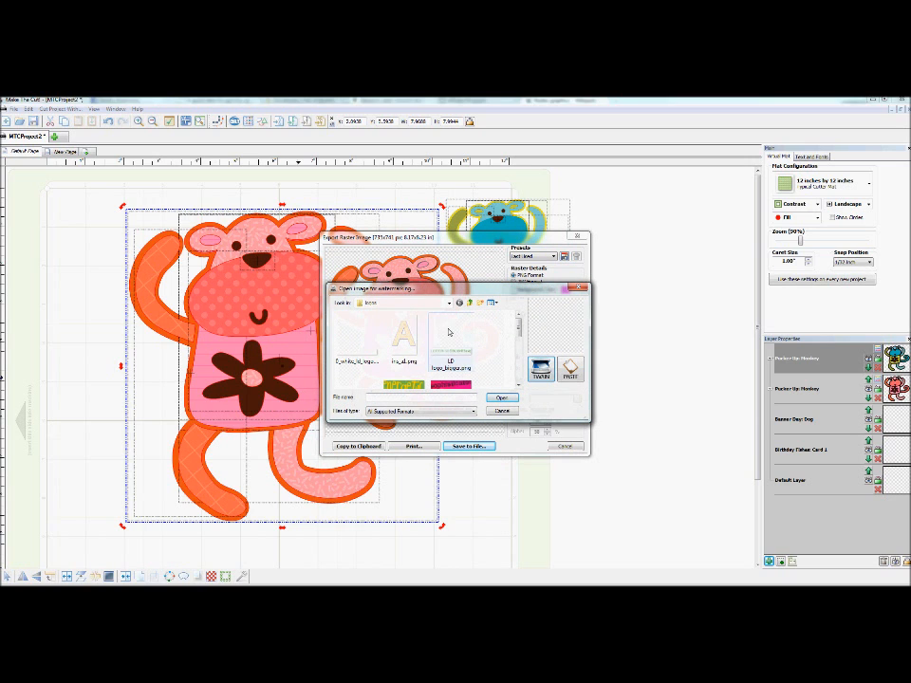
pyautogui.moveTo(546, 294); pyautogui.dragTo(388, 293)
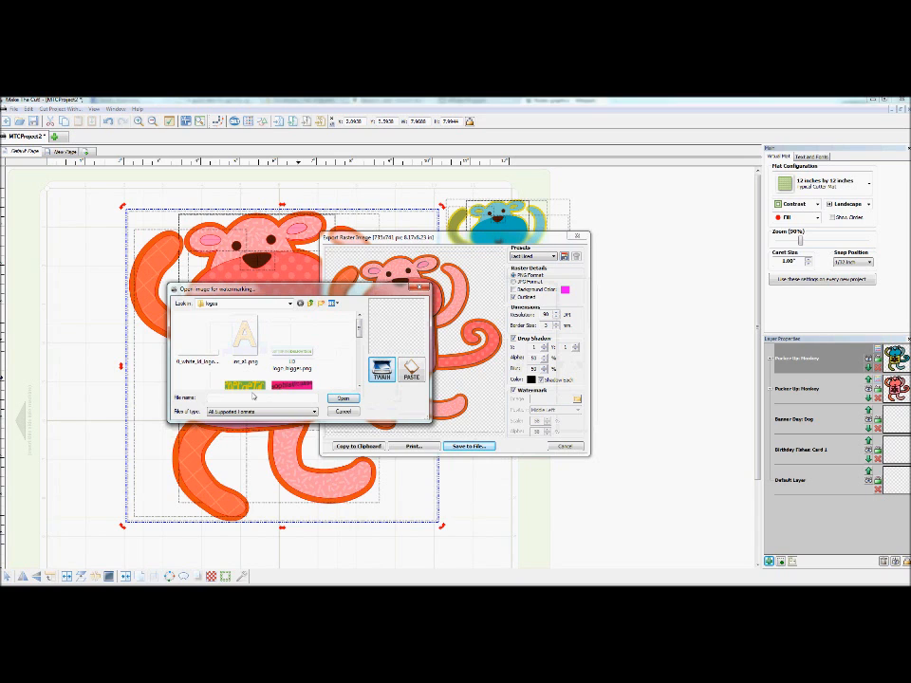
pyautogui.click(200, 343)
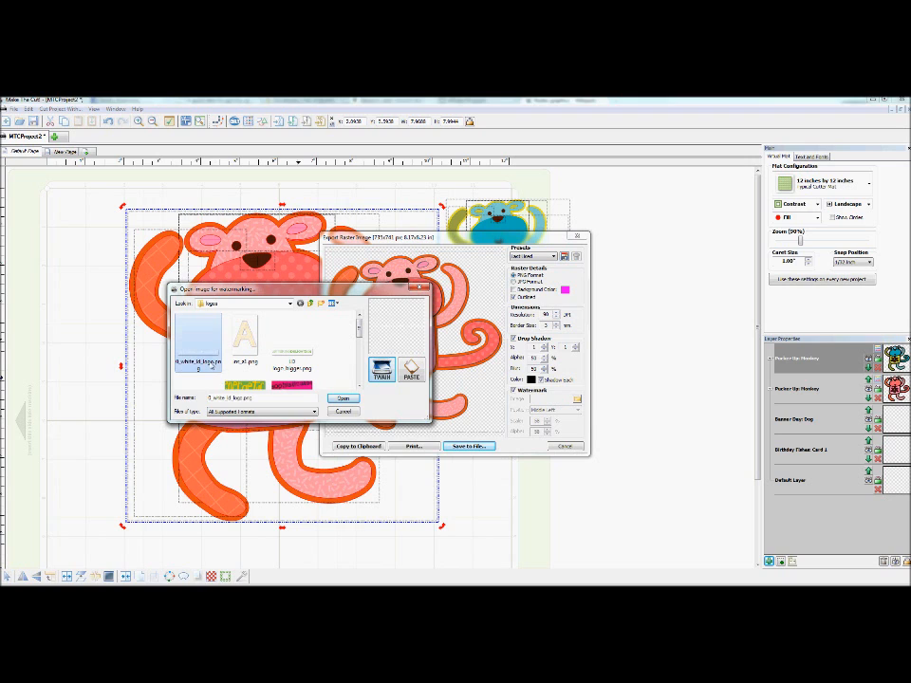
pyautogui.click(341, 398)
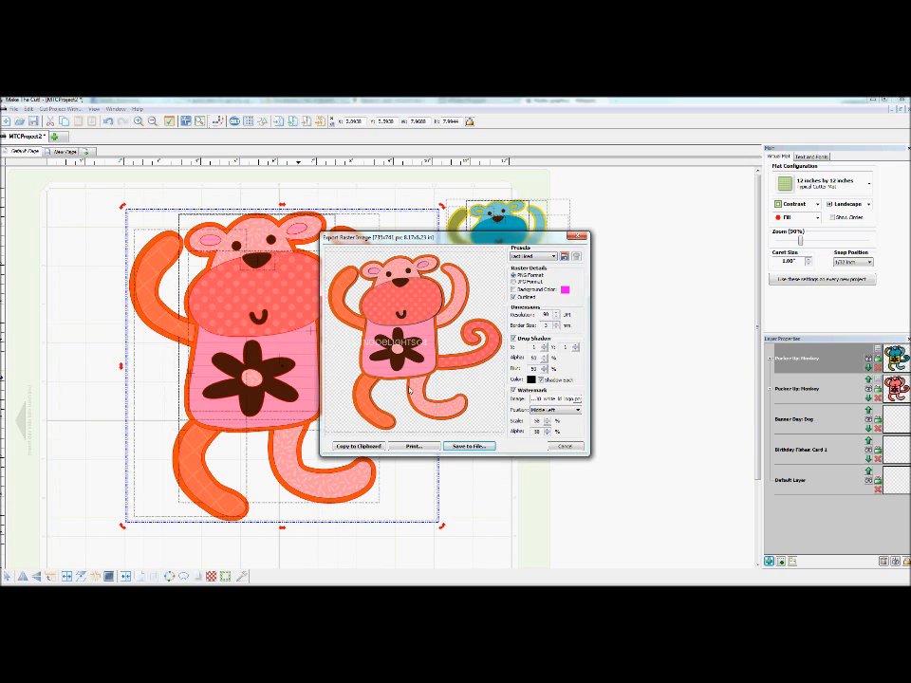
# - Set the watermark's position to Centered and its scale to 71%
pyautogui.click(565, 410)
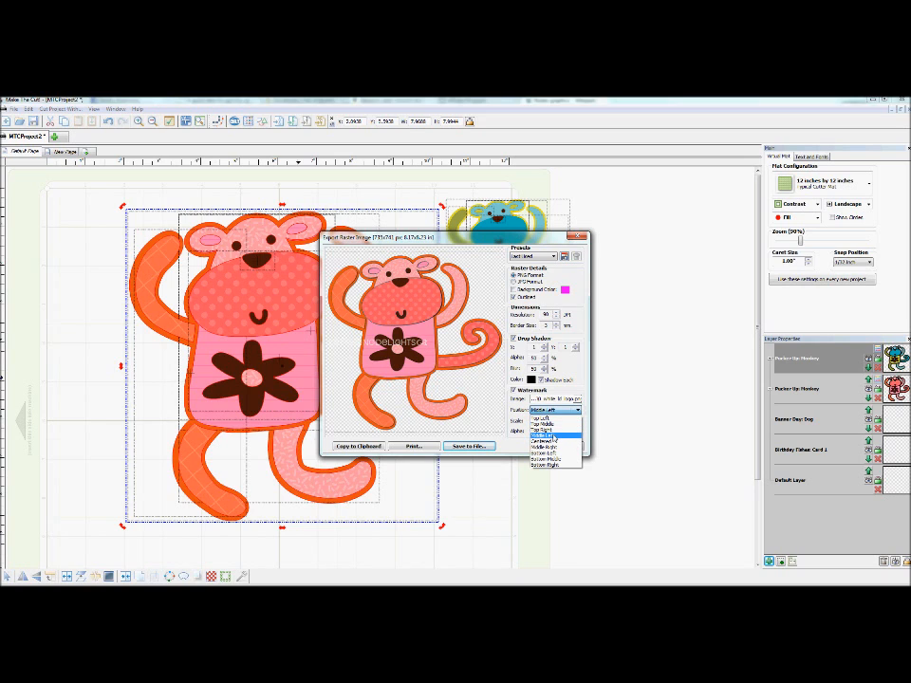
pyautogui.click(554, 442)
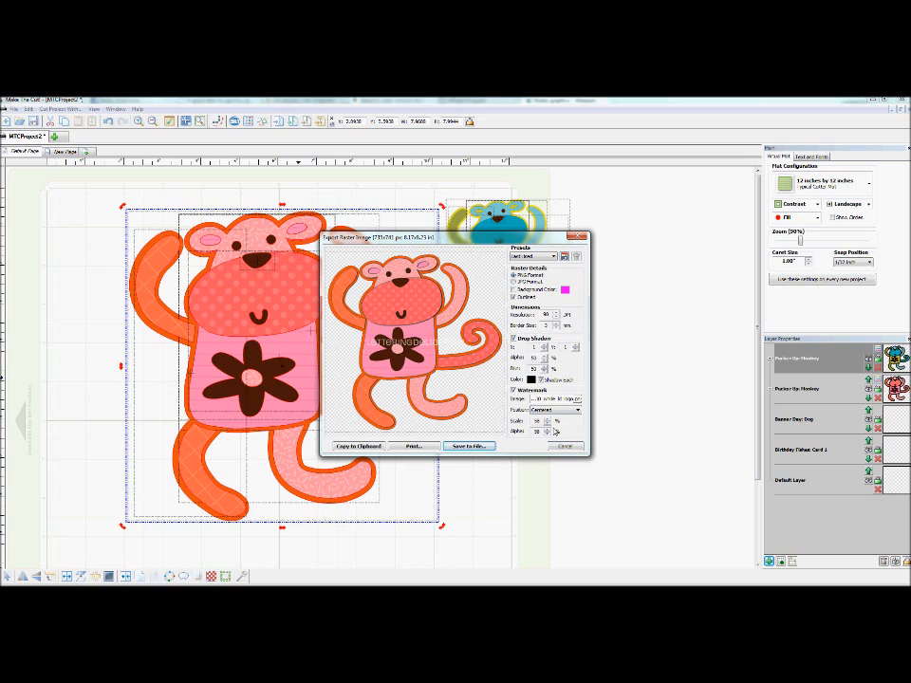
pyautogui.click(546, 423)
pyautogui.click(548, 419)
pyautogui.click(549, 420)
pyautogui.click(549, 420)
# - Raise the watermark's alpha and enlarge its scale to 84%
pyautogui.click(548, 430)
pyautogui.click(547, 431)
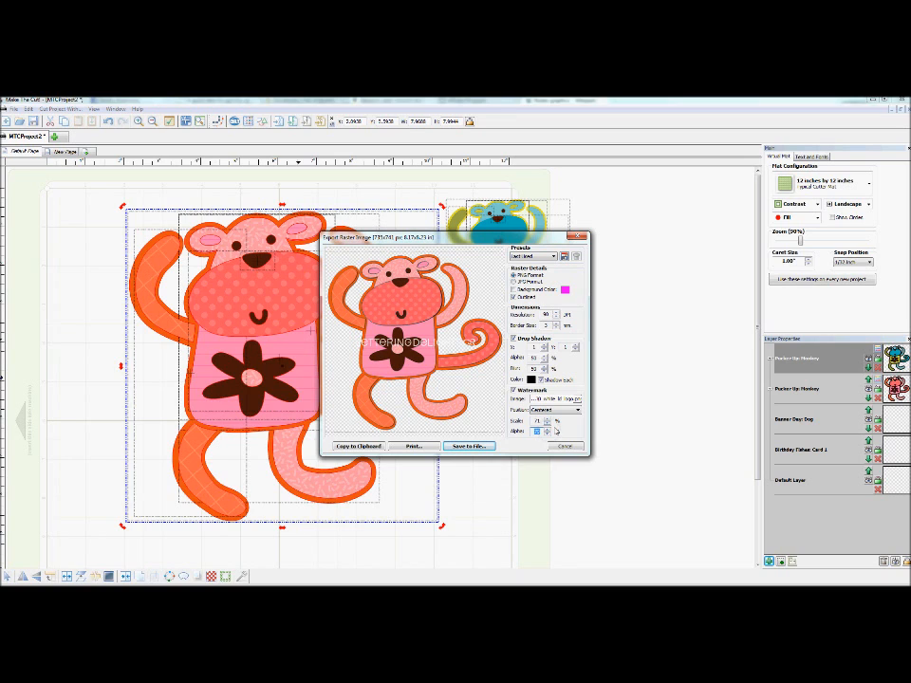
pyautogui.click(546, 422)
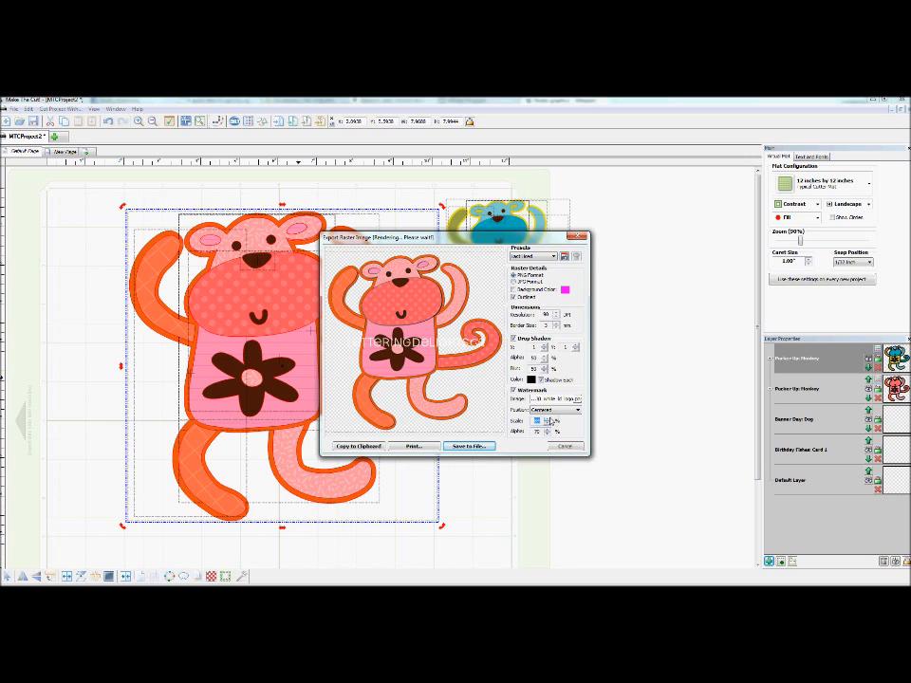
# - Try the watermark at Top Middle and Bottom Middle, and return it to Centered
pyautogui.click(576, 410)
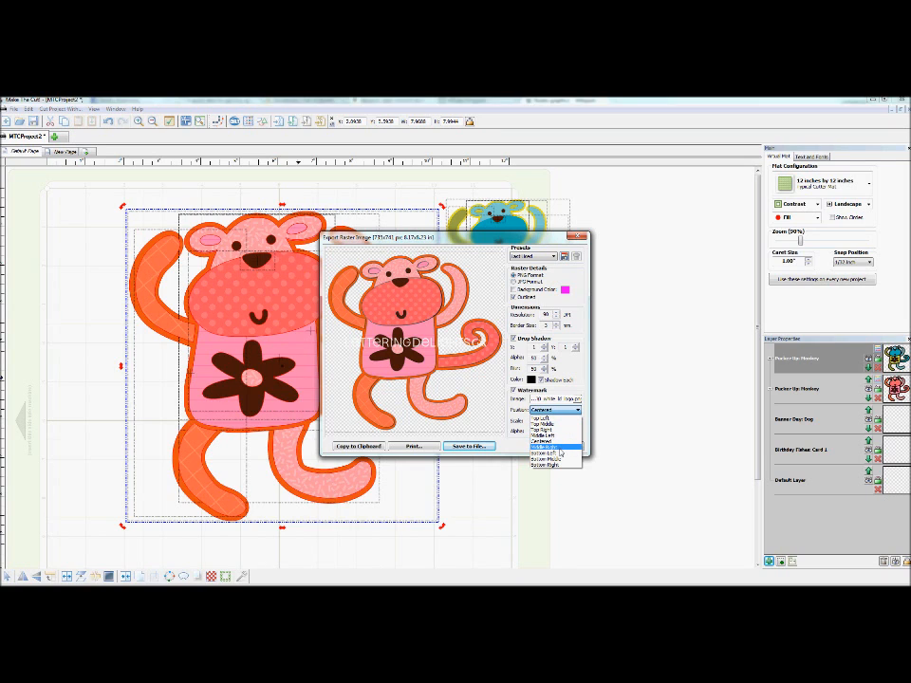
pyautogui.click(554, 424)
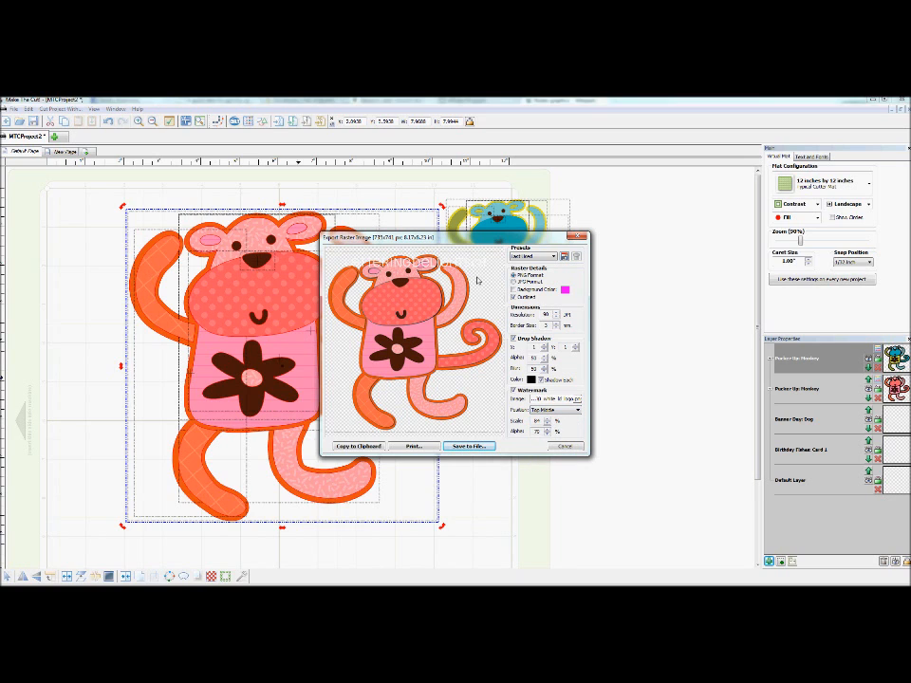
pyautogui.click(571, 411)
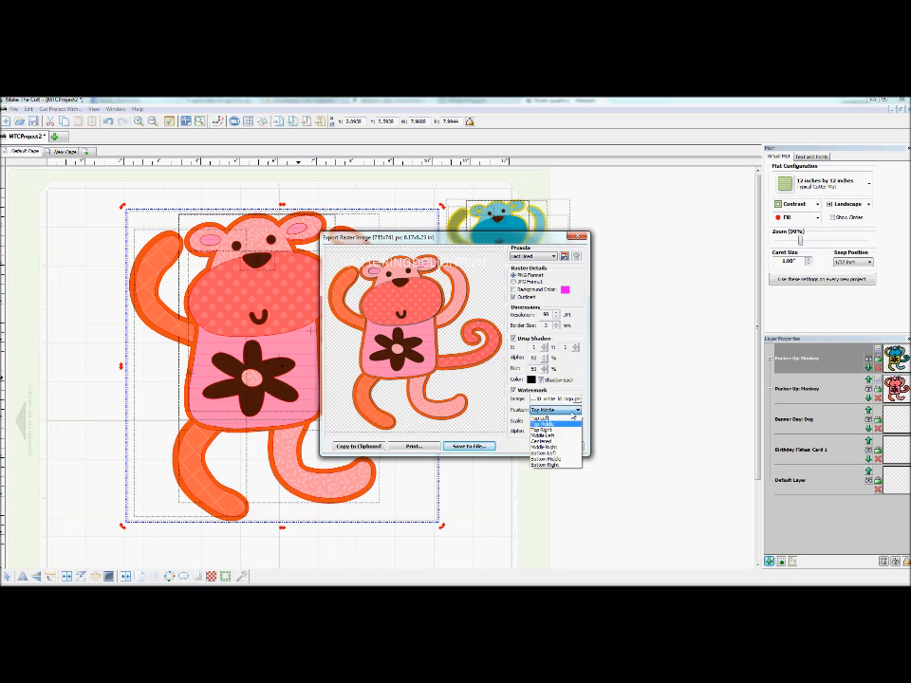
pyautogui.click(556, 459)
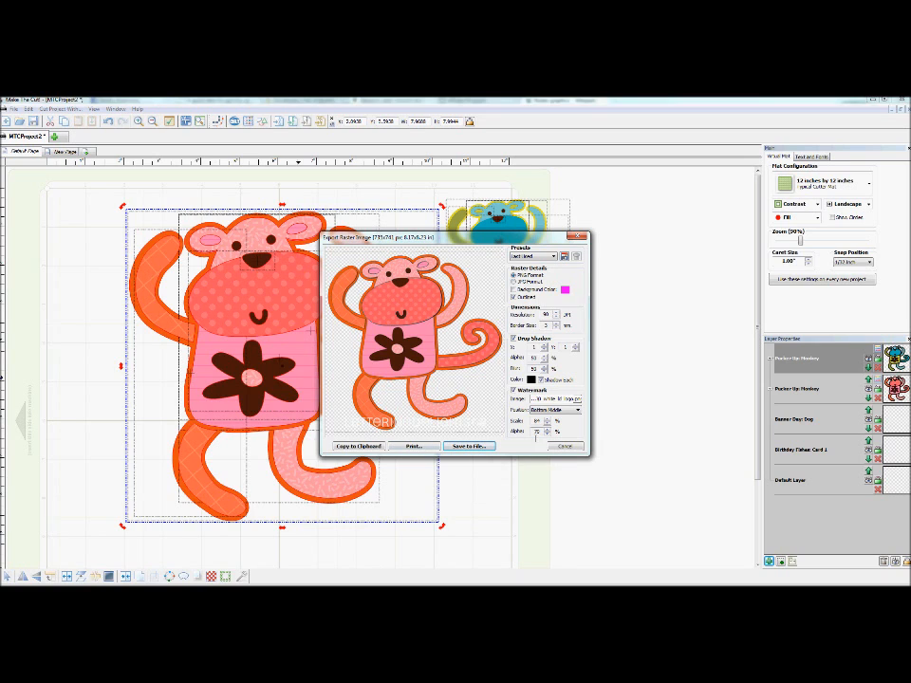
pyautogui.click(575, 410)
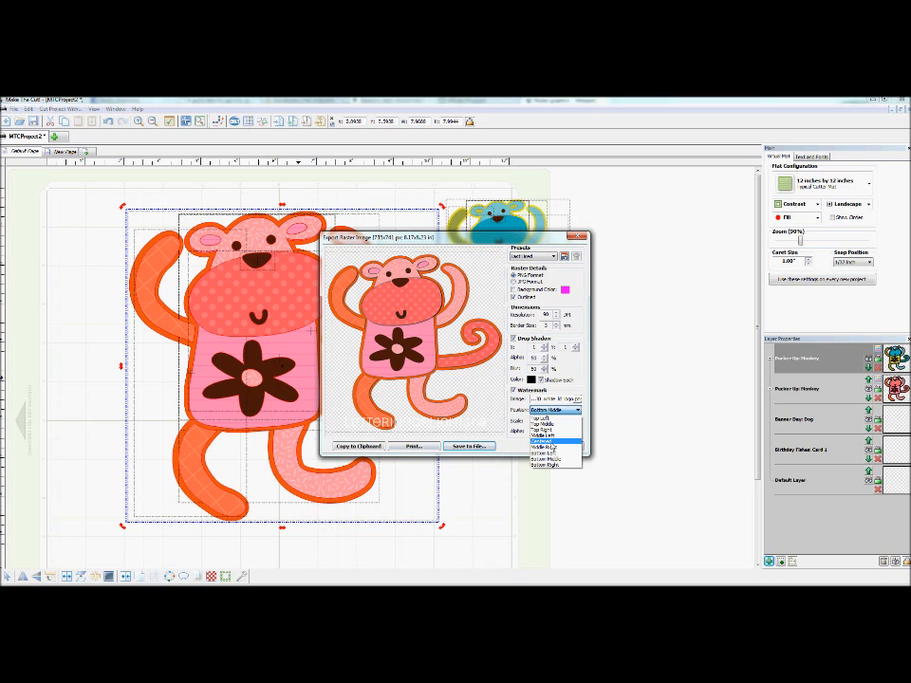
pyautogui.click(554, 441)
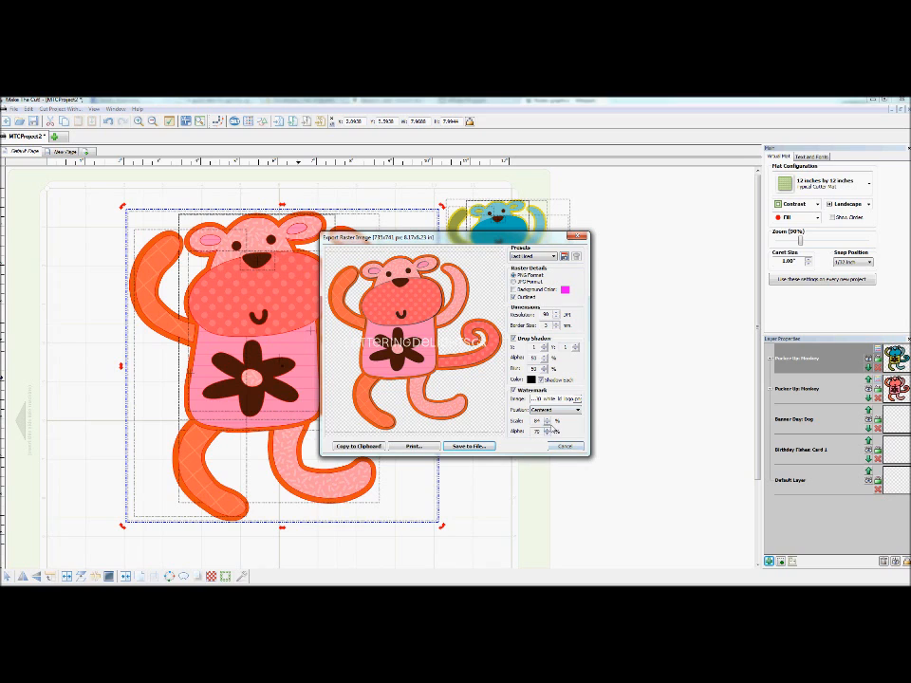
# - Reduce the watermark's scale to 62%
pyautogui.click(548, 424)
pyautogui.click(548, 424)
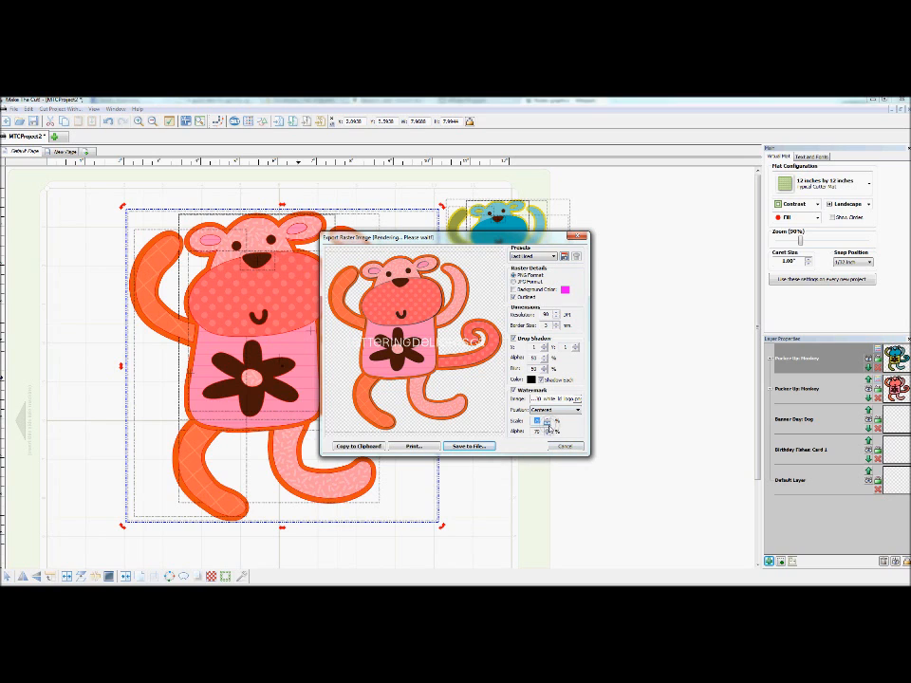
pyautogui.click(547, 424)
pyautogui.click(547, 423)
pyautogui.click(547, 423)
pyautogui.click(548, 423)
pyautogui.click(547, 423)
pyautogui.click(547, 424)
pyautogui.click(547, 424)
pyautogui.click(547, 424)
pyautogui.click(547, 424)
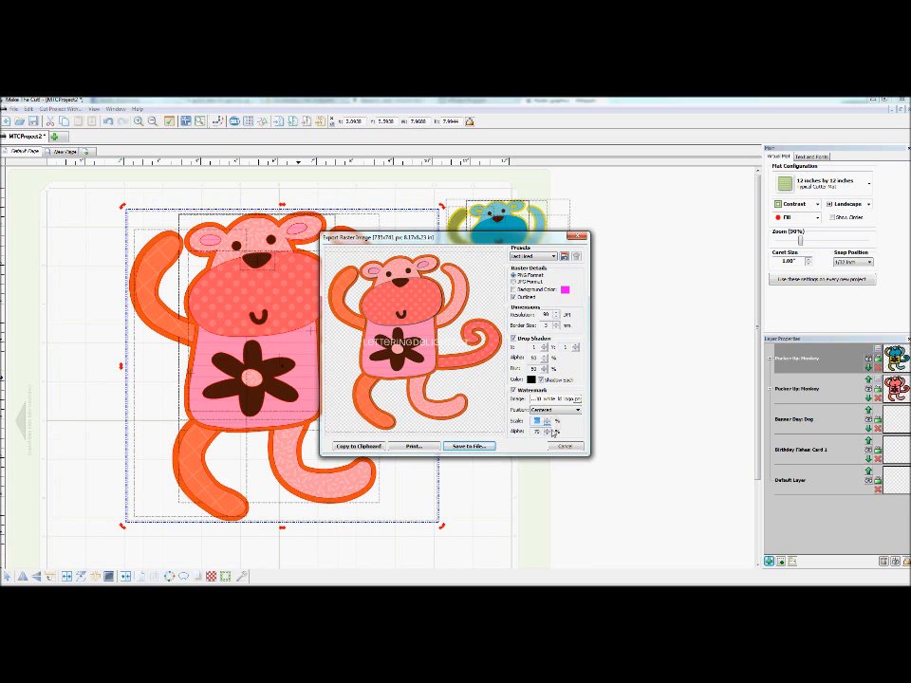
# - Save the watermarked image as a PNG file named pink_monkey in the 8.2011 folder
pyautogui.click(479, 446)
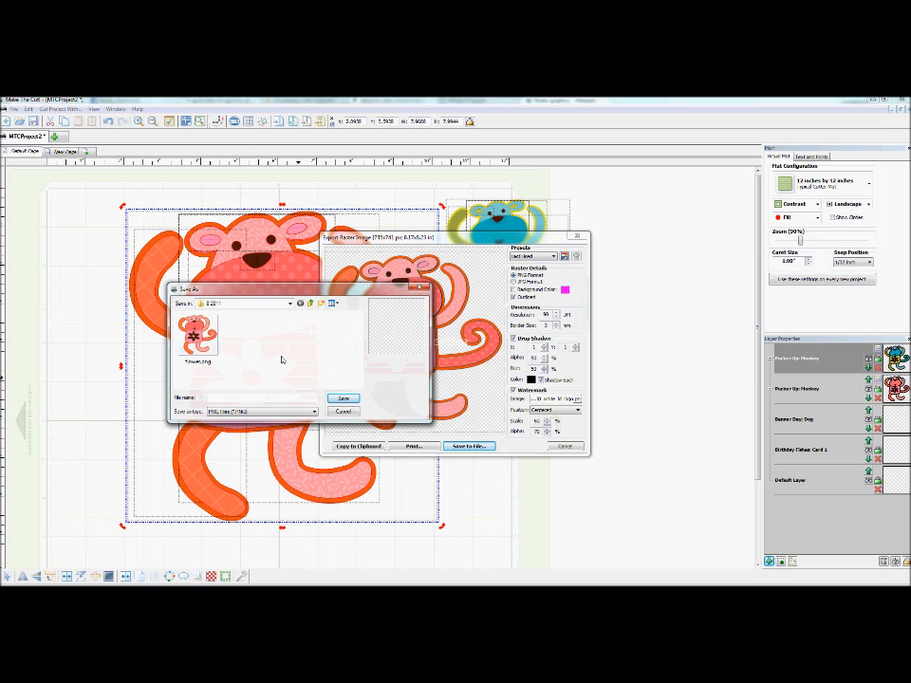
pyautogui.click(208, 344)
pyautogui.moveTo(232, 398); pyautogui.dragTo(75, 404)
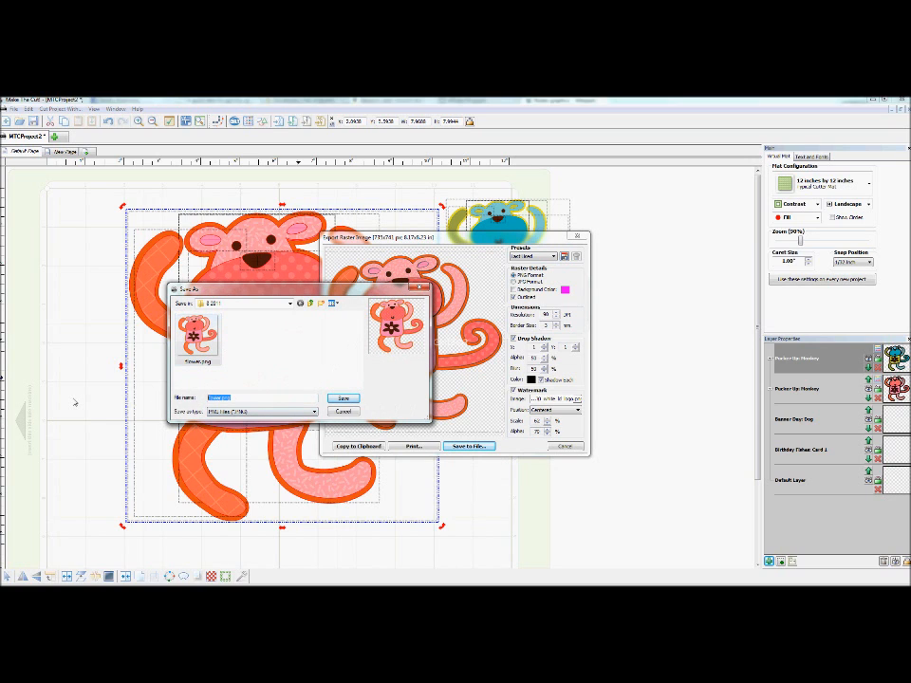
pyautogui.write('pink_monkey')
pyautogui.click(343, 399)
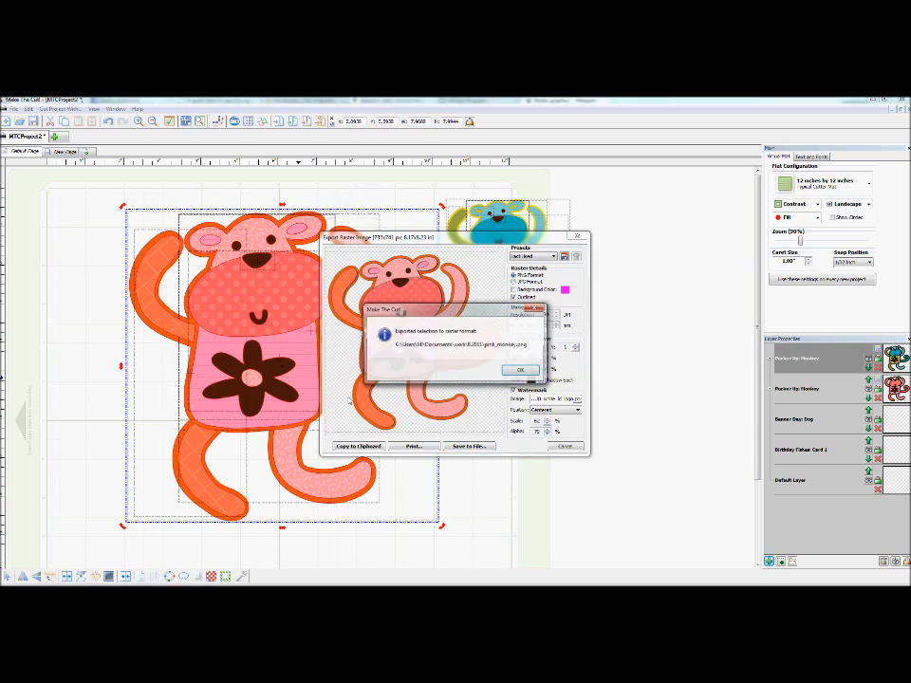
pyautogui.click(524, 372)
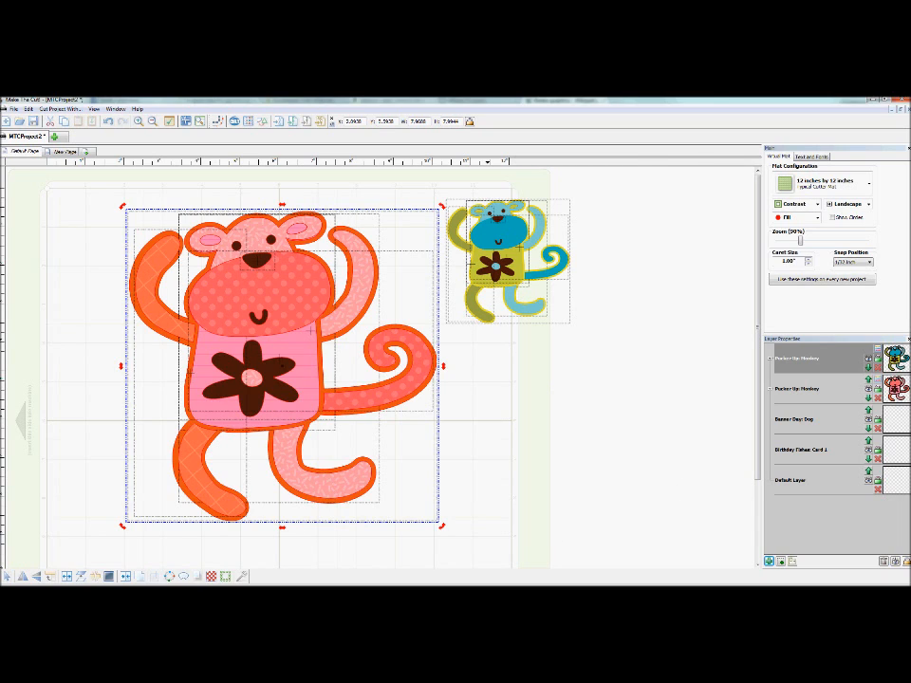
pyautogui.moveTo(369, 586)
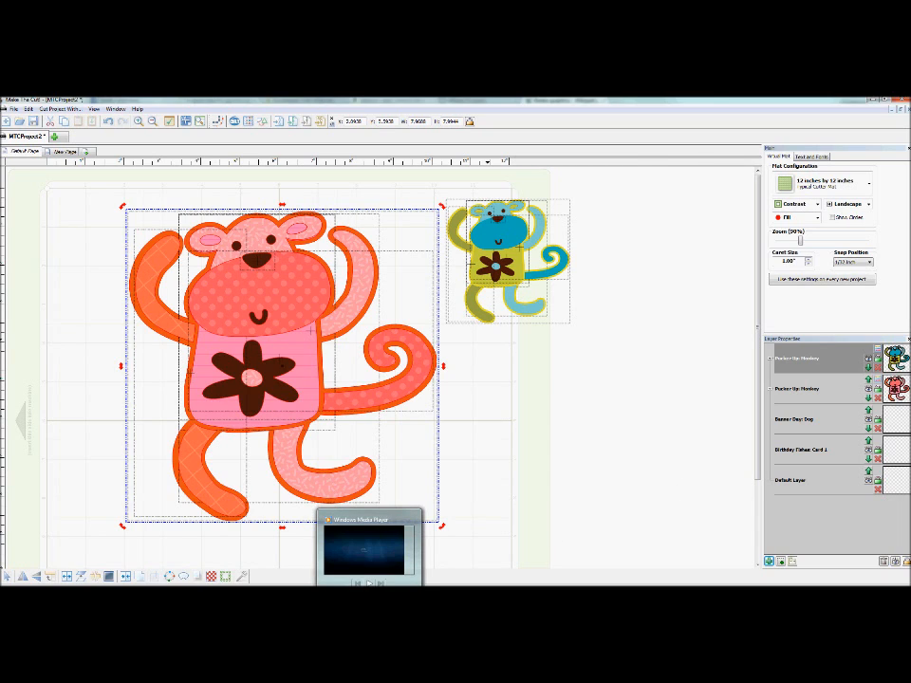